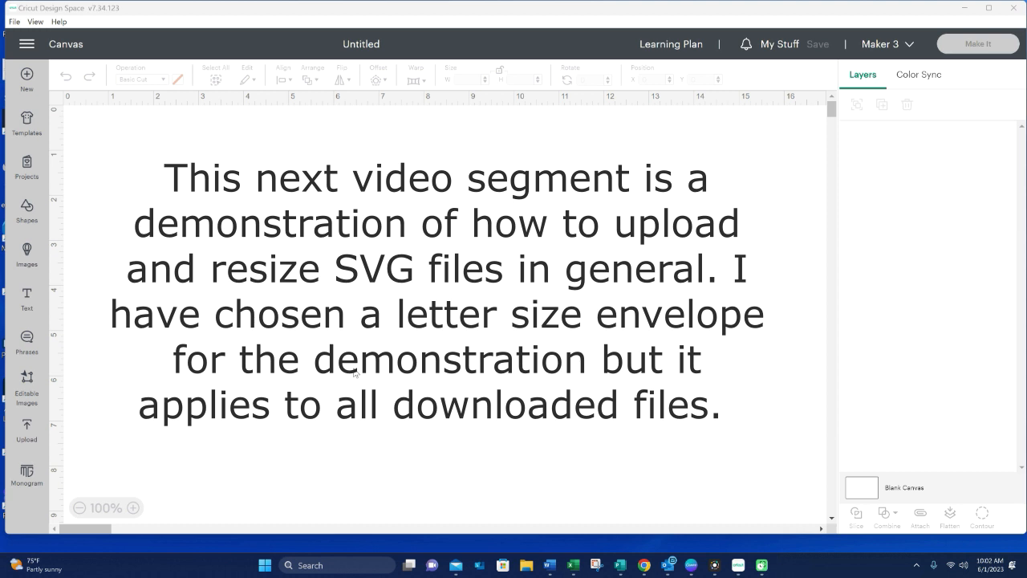
Upload the file Basic 4 1-2 x 9 1-2 envelope from the Pictures > Crafts > Envelopes subfolder of the same name as a cut image.
left_click(27, 427)
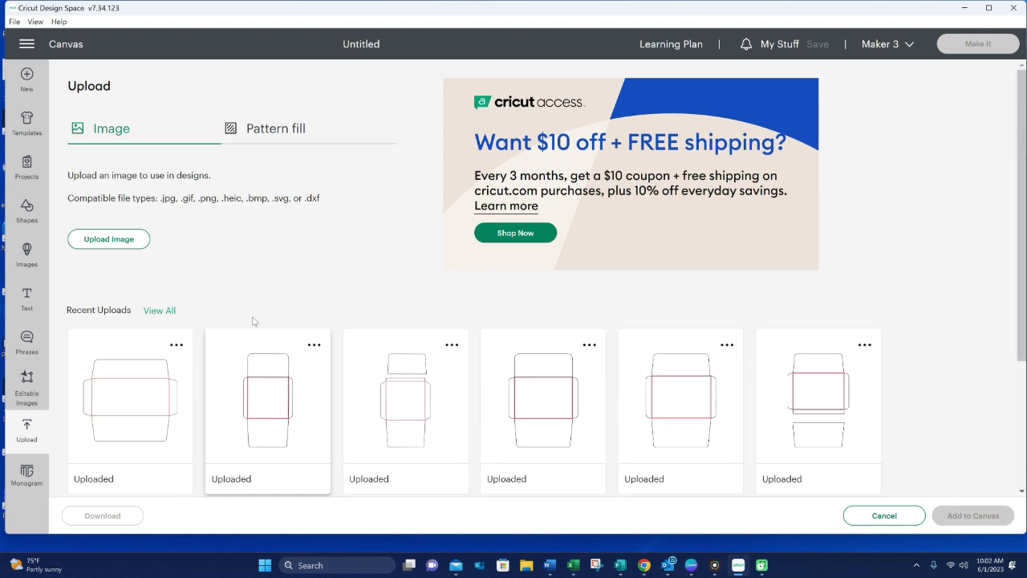
left_click(107, 241)
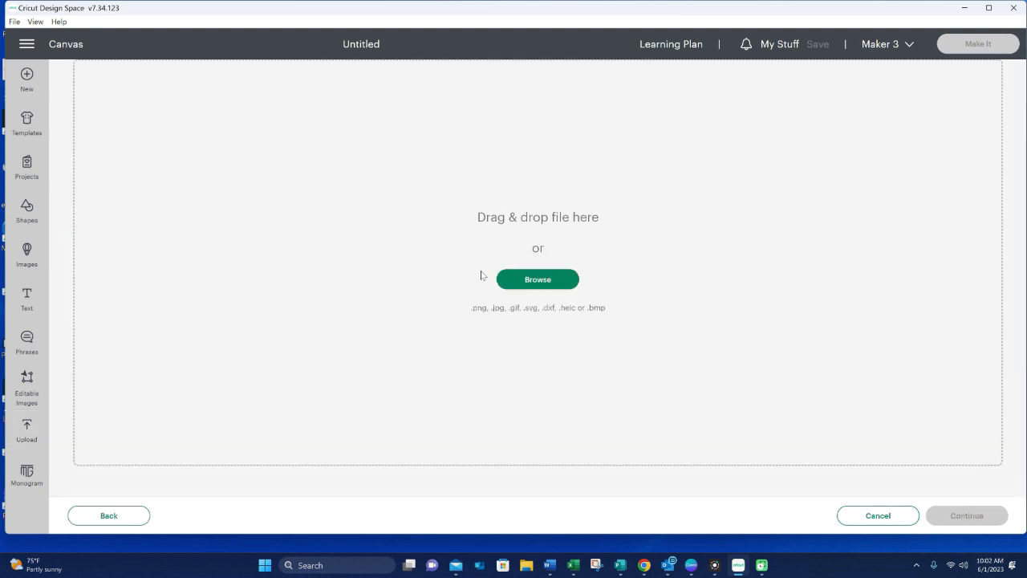
left_click(537, 279)
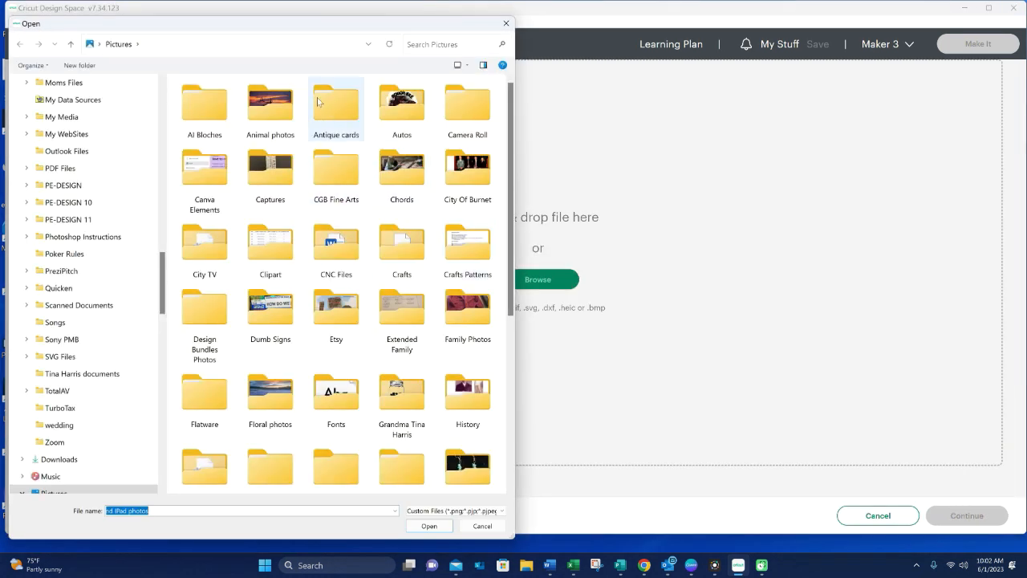
double_click(401, 256)
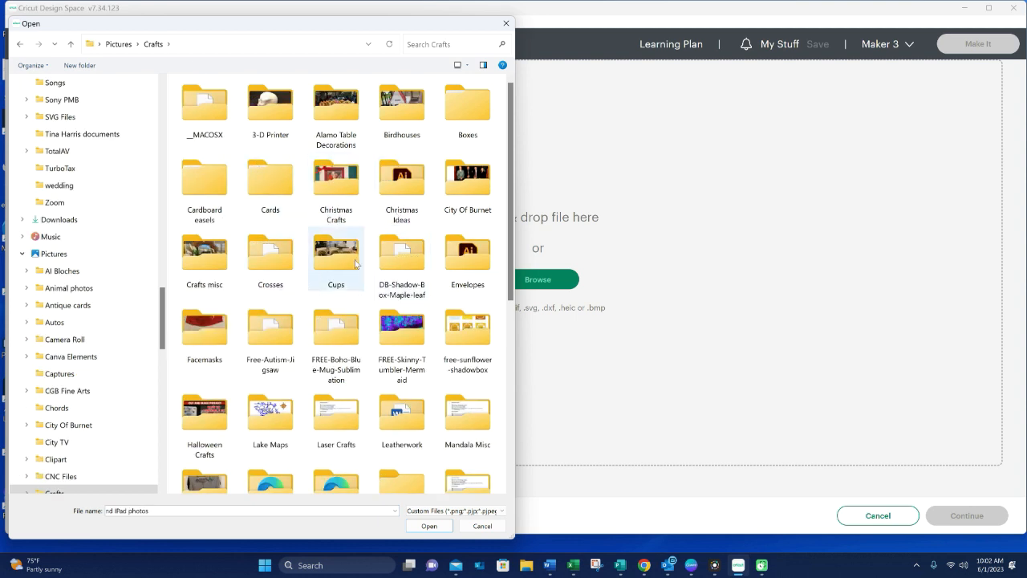
double_click(469, 270)
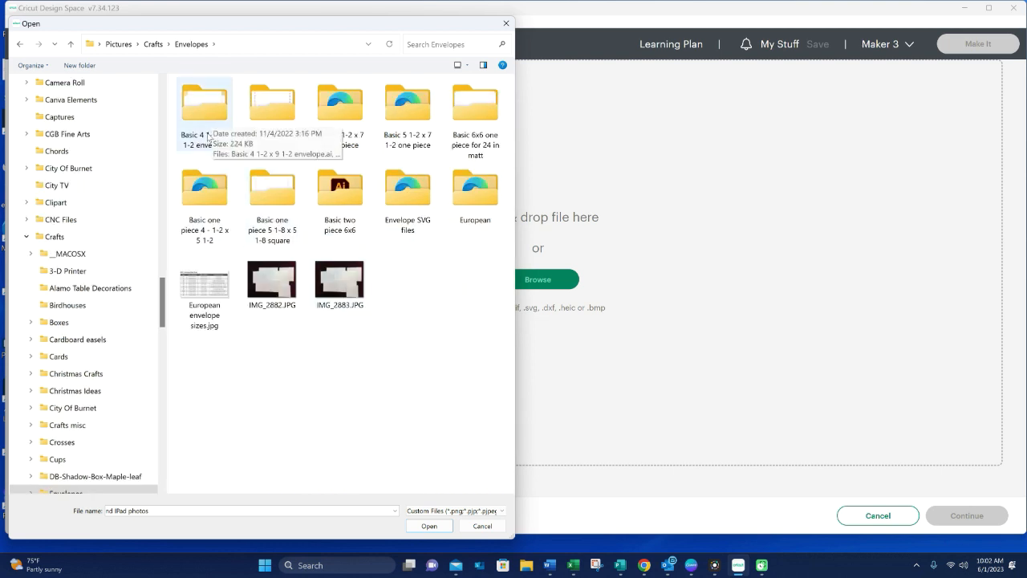
left_click(207, 108)
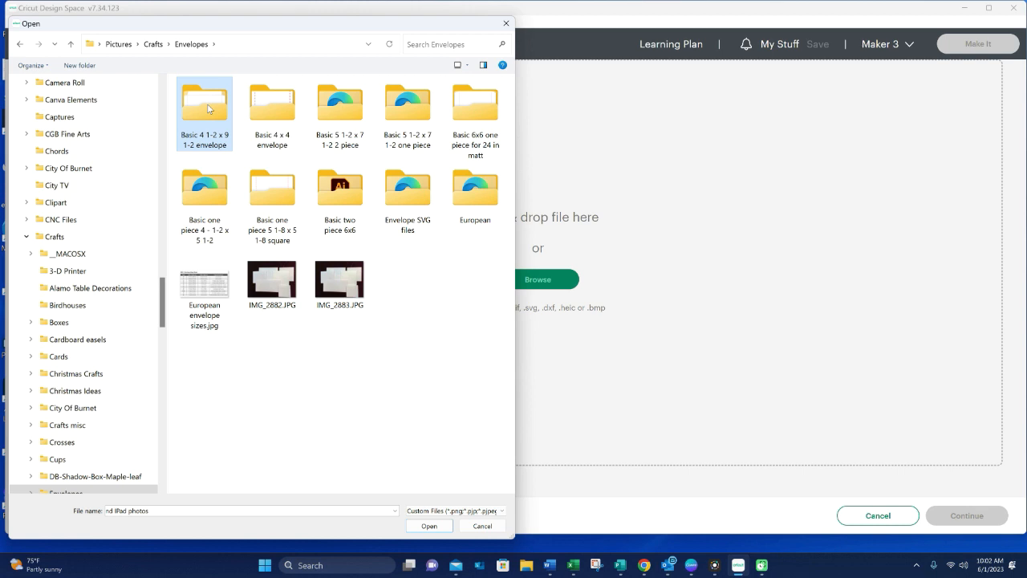
double_click(207, 108)
double_click(275, 112)
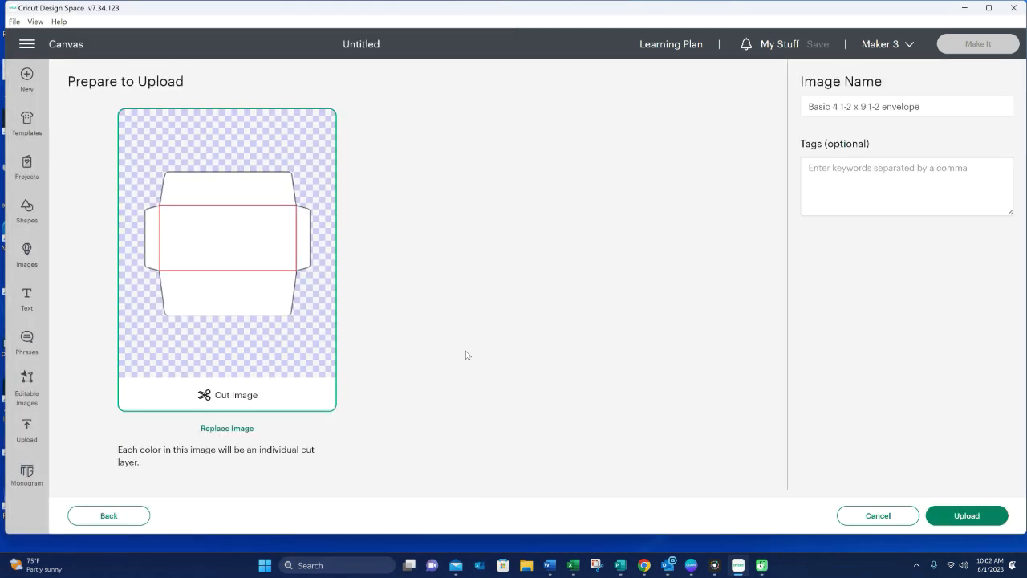
left_click(986, 516)
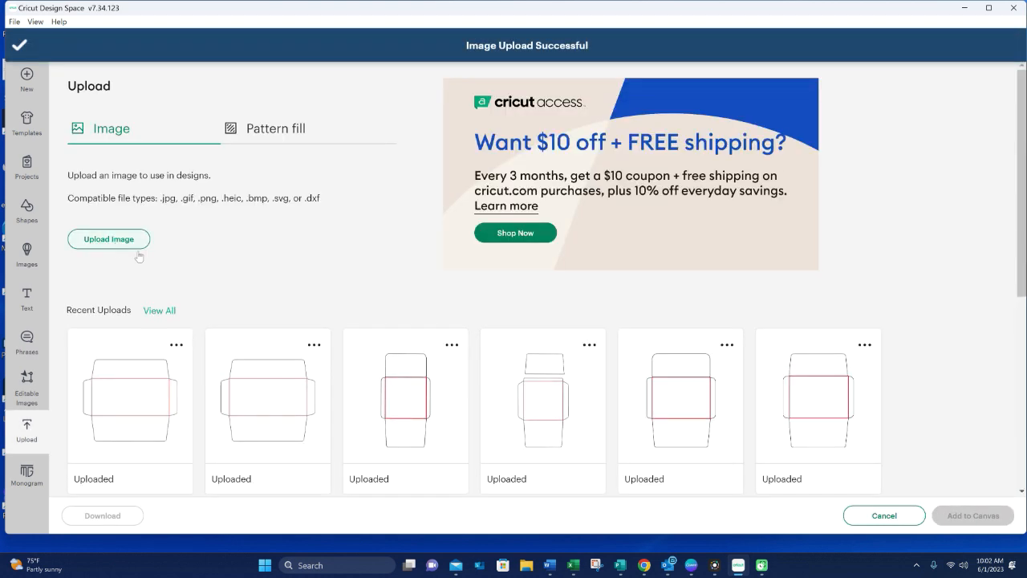
Add the newly uploaded envelope to the canvas and move it to about X 3.08, Y 0.91.
left_click(119, 338)
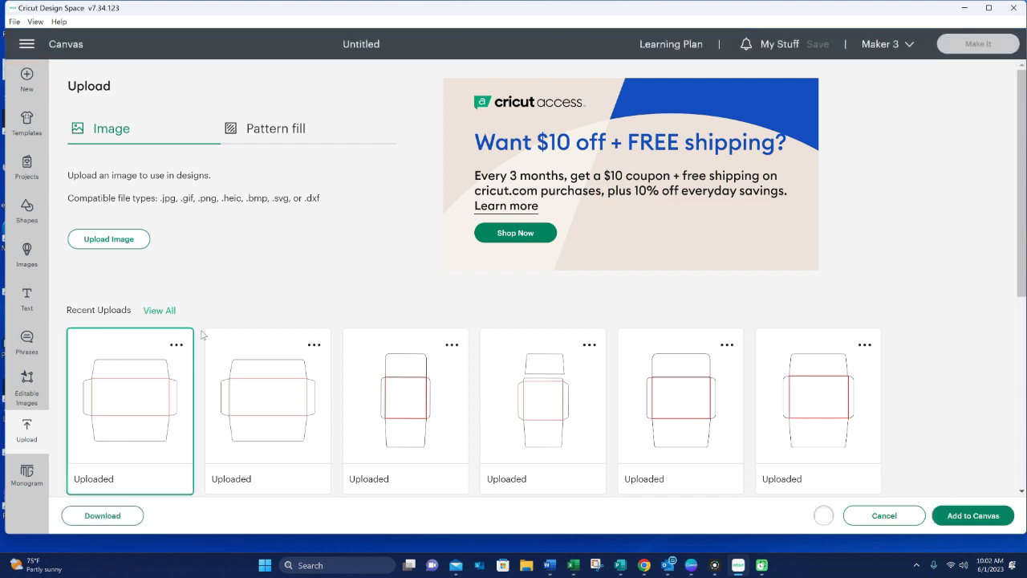
left_click(971, 516)
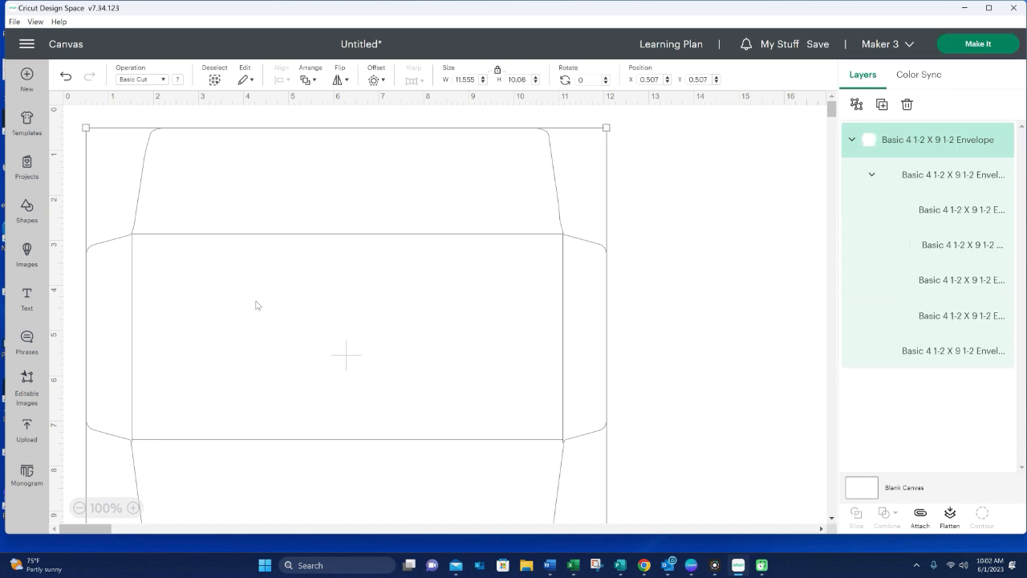
left_click(80, 507)
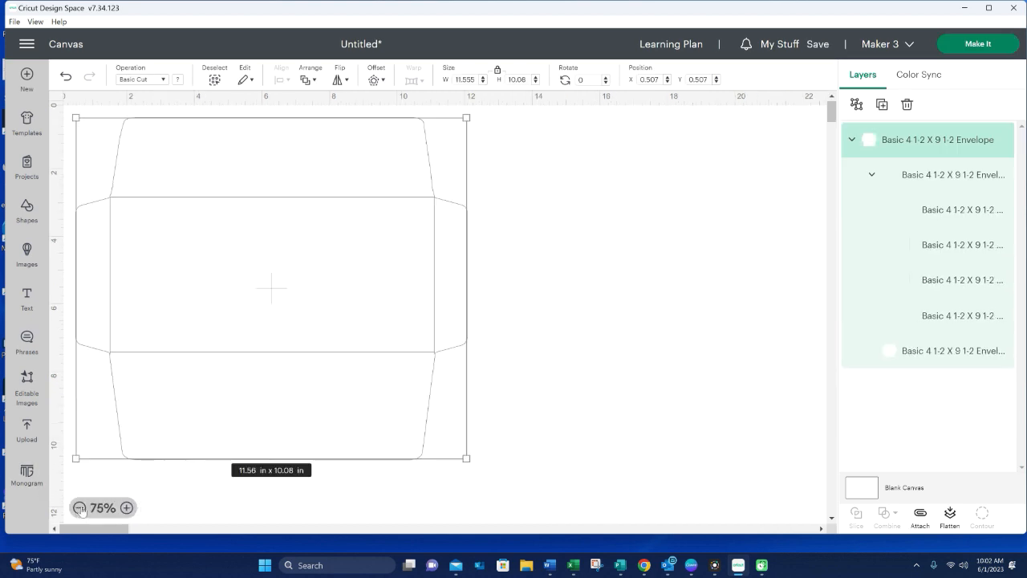
left_click_drag(326, 319, 411, 332)
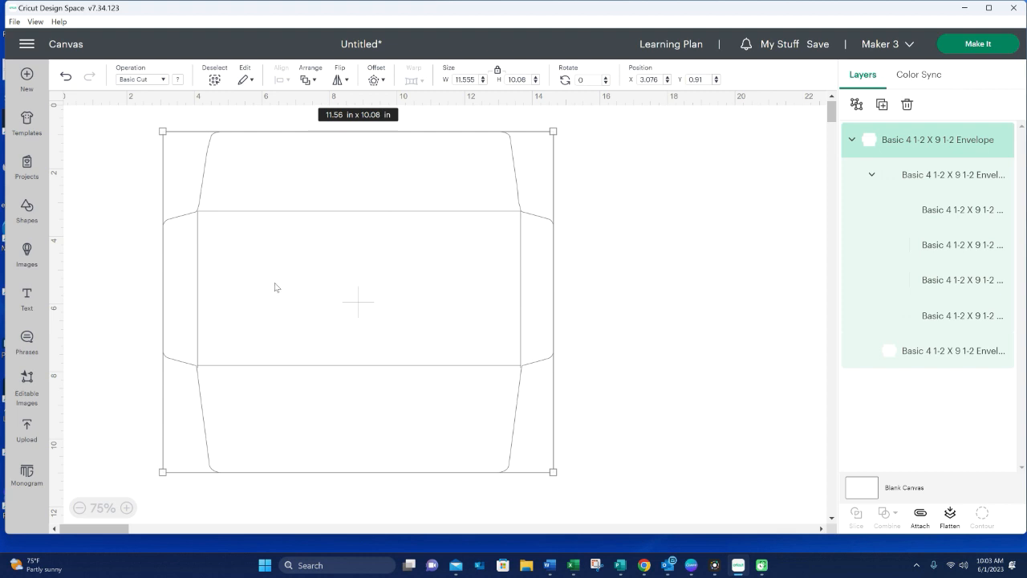
Insert a square with unlocked proportions and set its size to 9.5 in wide by 4.5 in high.
left_click(30, 214)
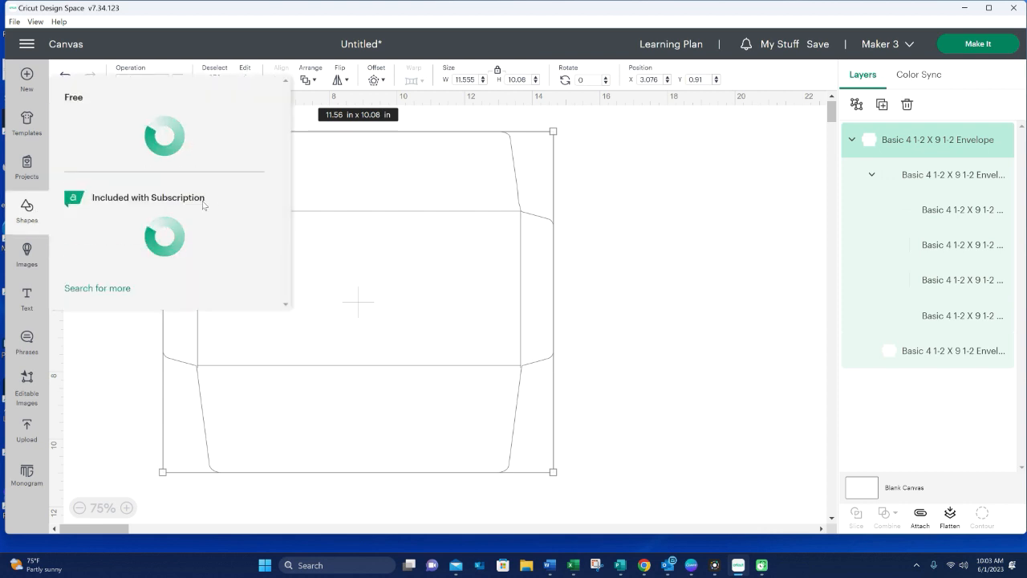
left_click(245, 292)
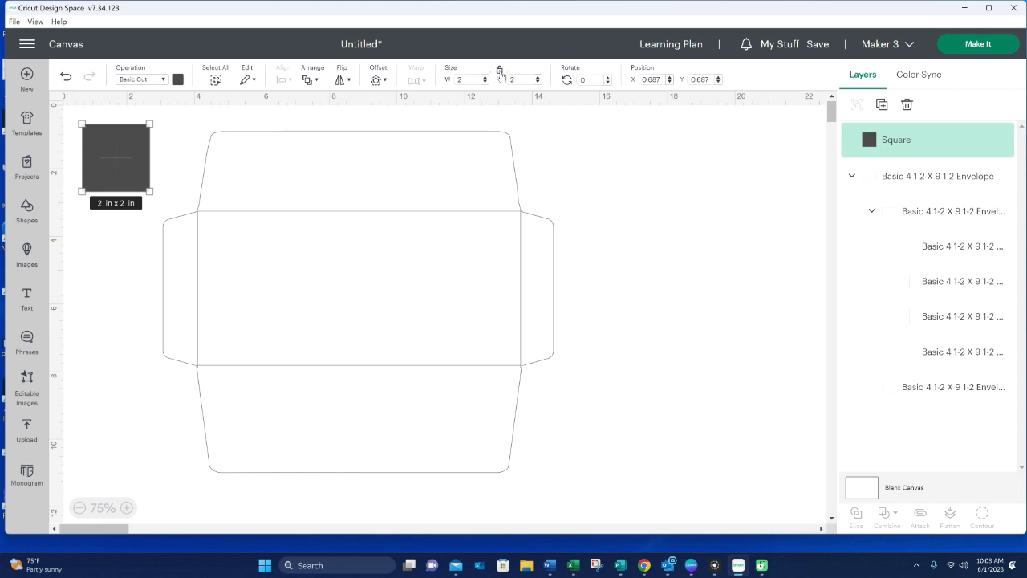
left_click(476, 81)
type("95")
key("Tab")
type("4")
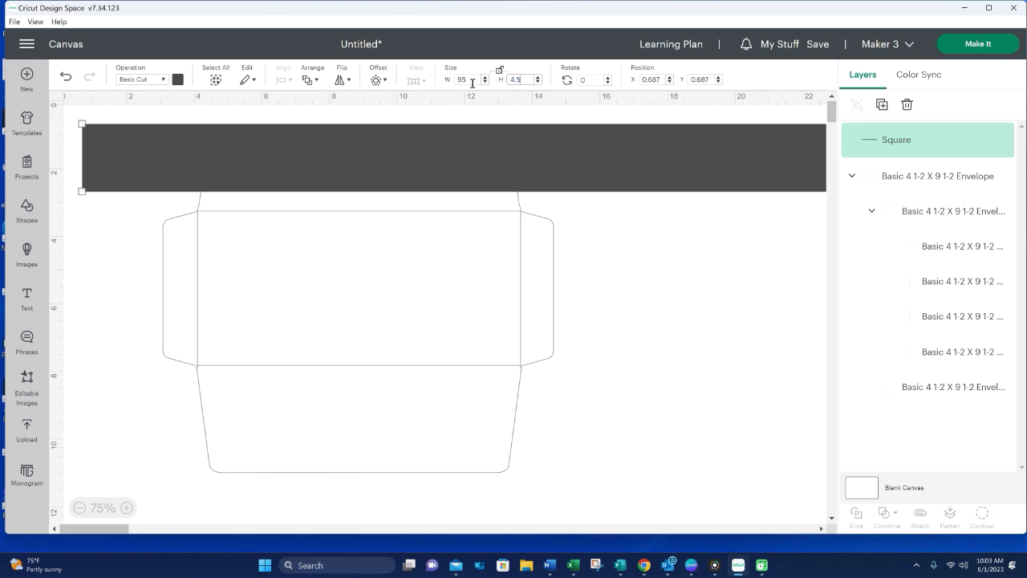
key("Return")
left_click(473, 82)
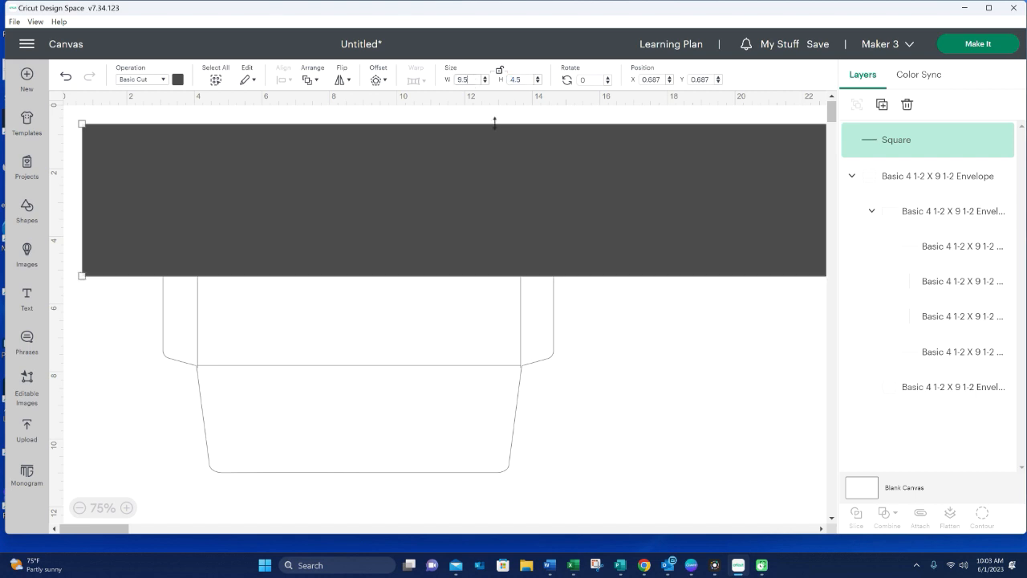
key("Return")
Place the dark rectangle over the envelope's central panel to compare their sizes, and then delete the rectangle.
left_click_drag(198, 228, 305, 306)
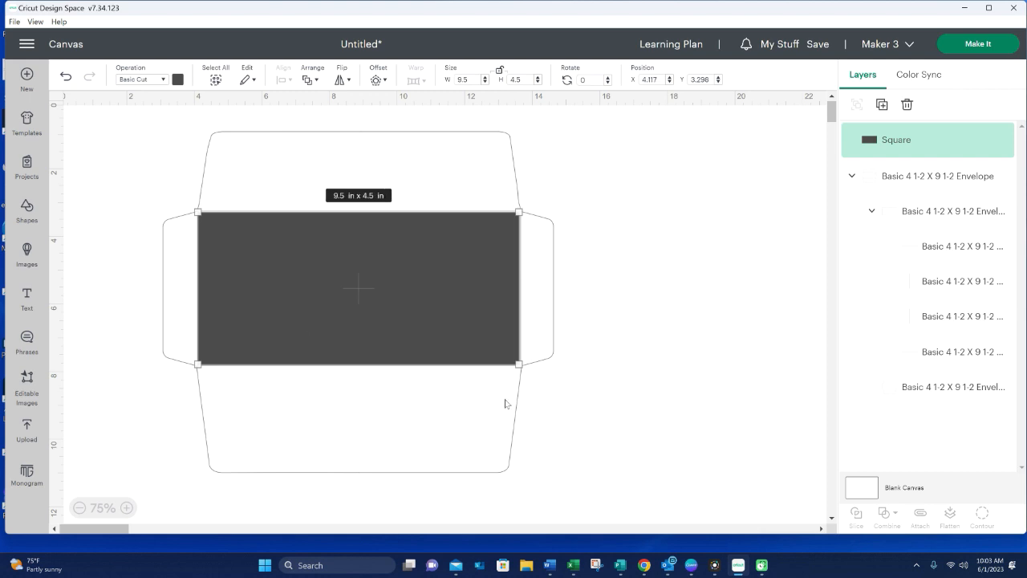
left_click(629, 342)
left_click_drag(430, 286, 430, 287)
left_click_drag(362, 293, 692, 368)
key("Delete")
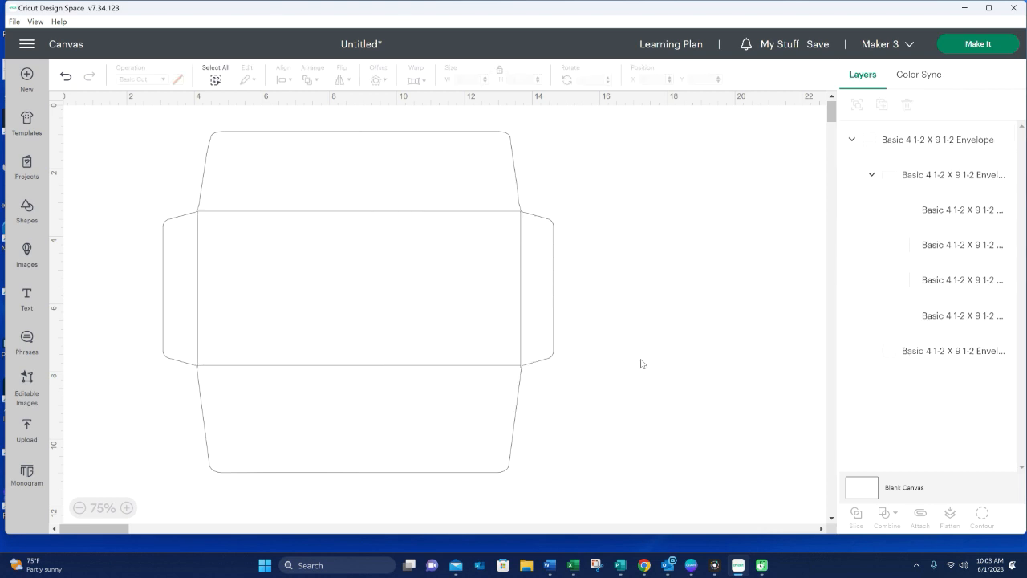
Ungroup the envelope to separate its inner fold lines from the outer outline.
left_click(365, 219)
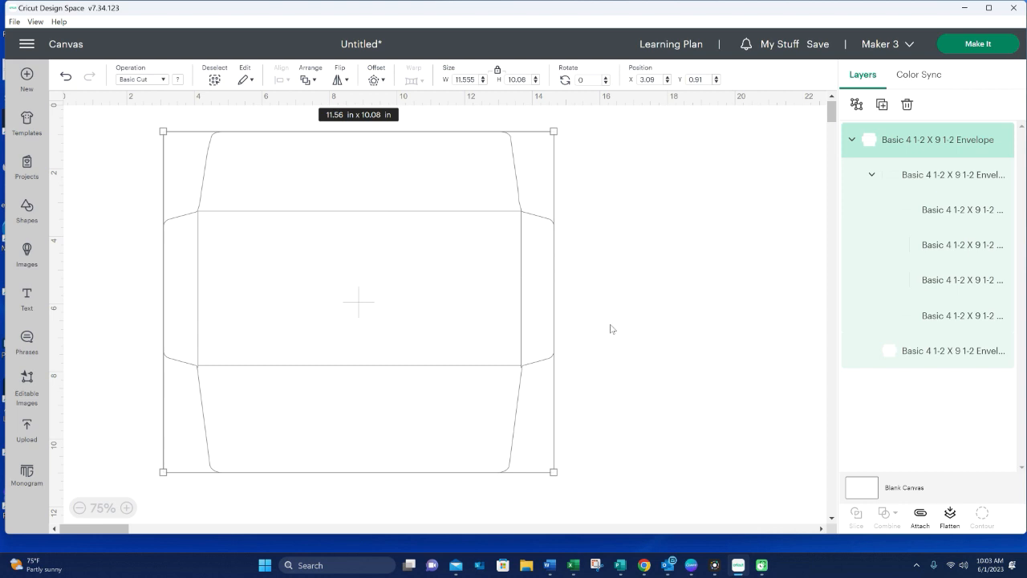
left_click(856, 105)
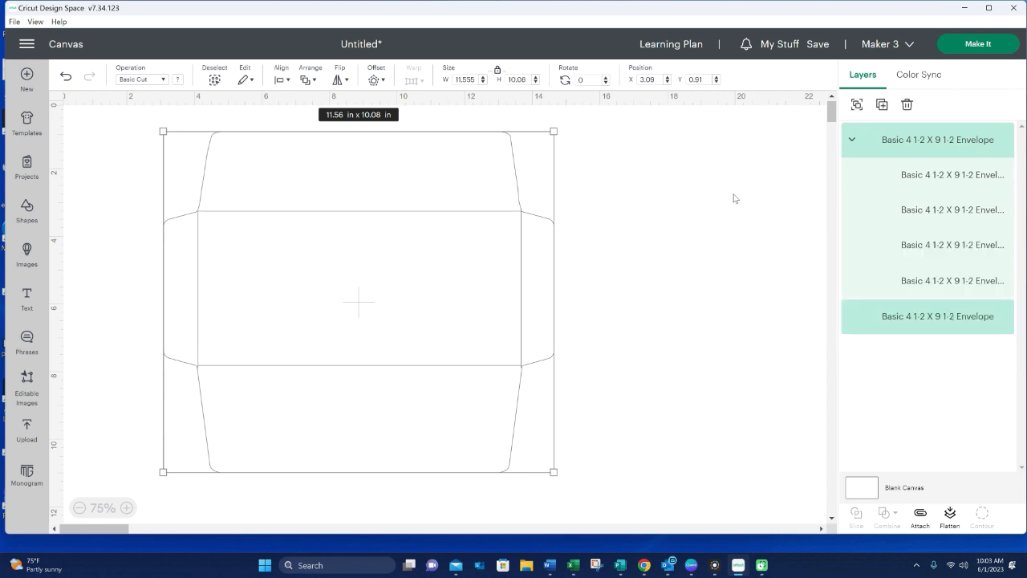
left_click(707, 223)
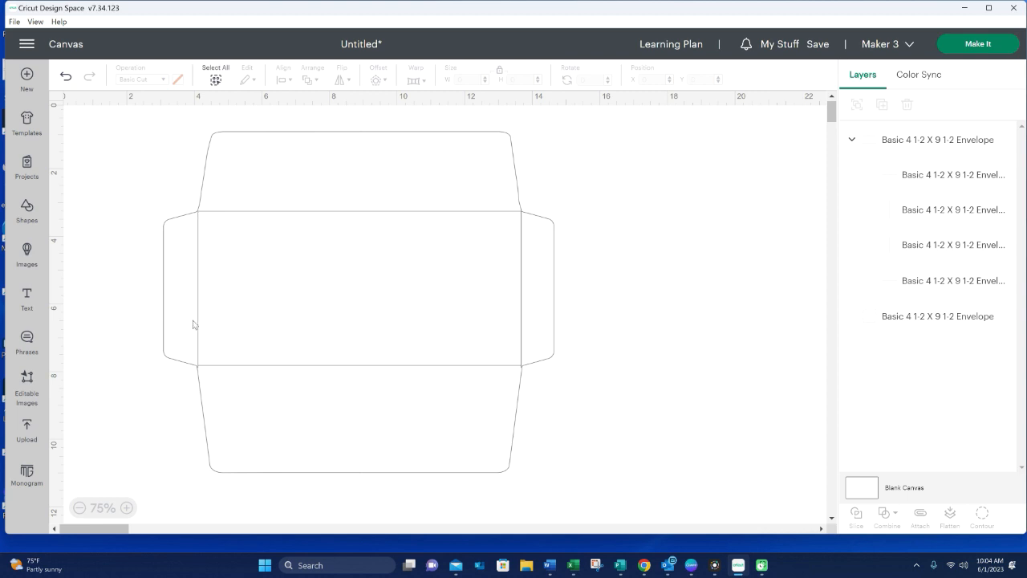
Change the operation of the envelope's inner fold-line group to Score.
left_click(258, 231)
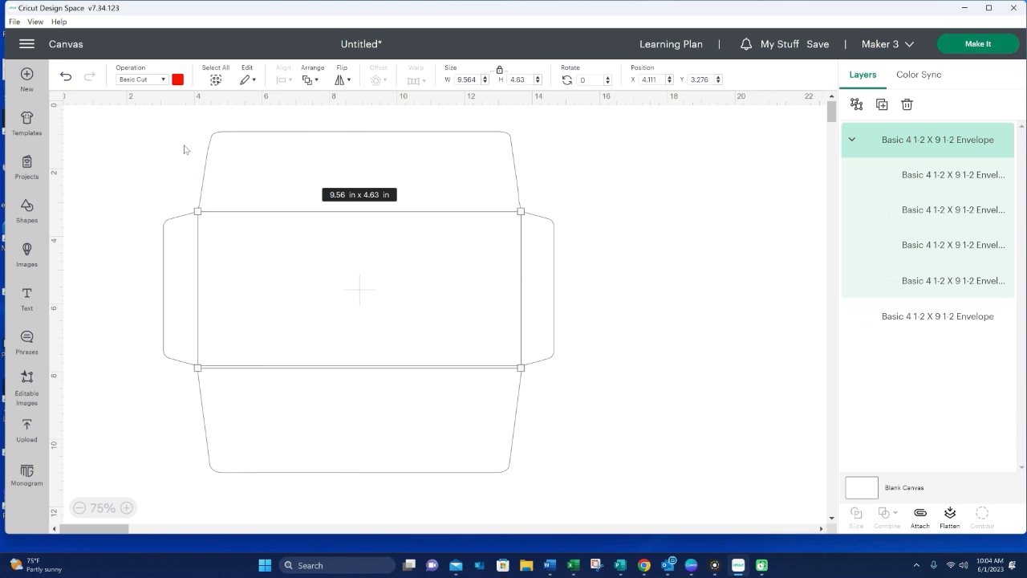
left_click(165, 82)
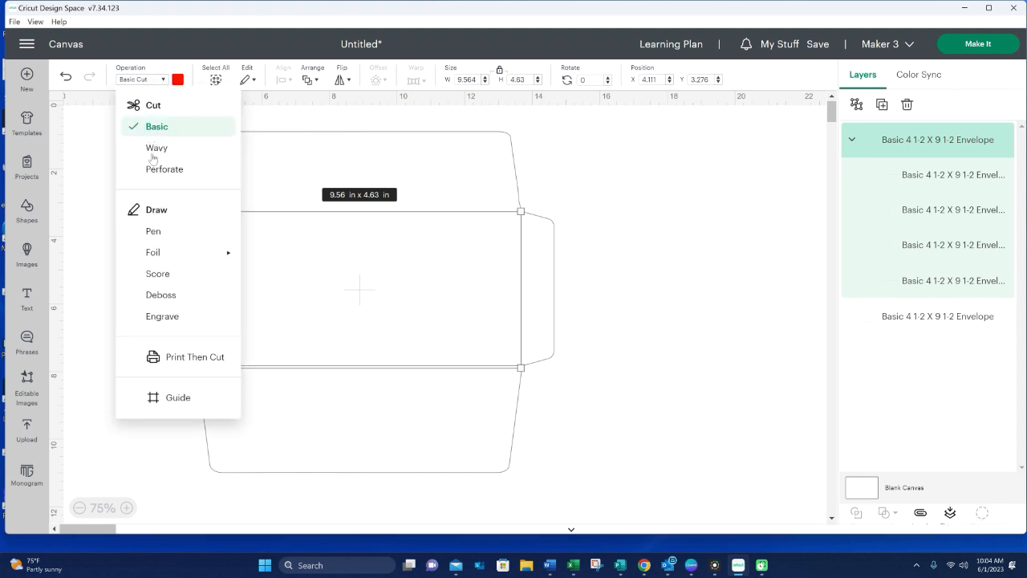
left_click(159, 277)
left_click(631, 415)
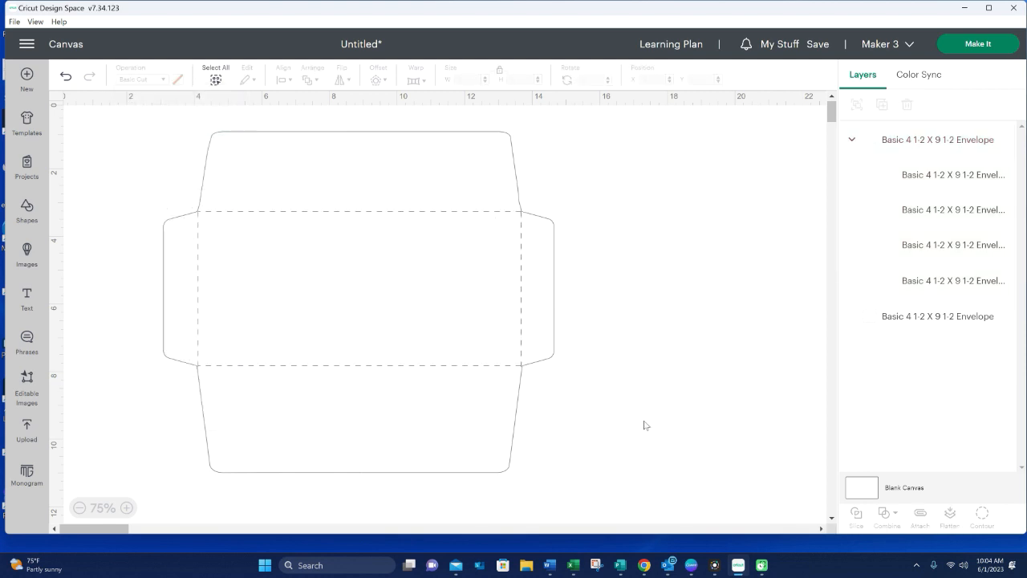
Attach the score lines to the envelope outline.
left_click_drag(348, 303, 122, 147)
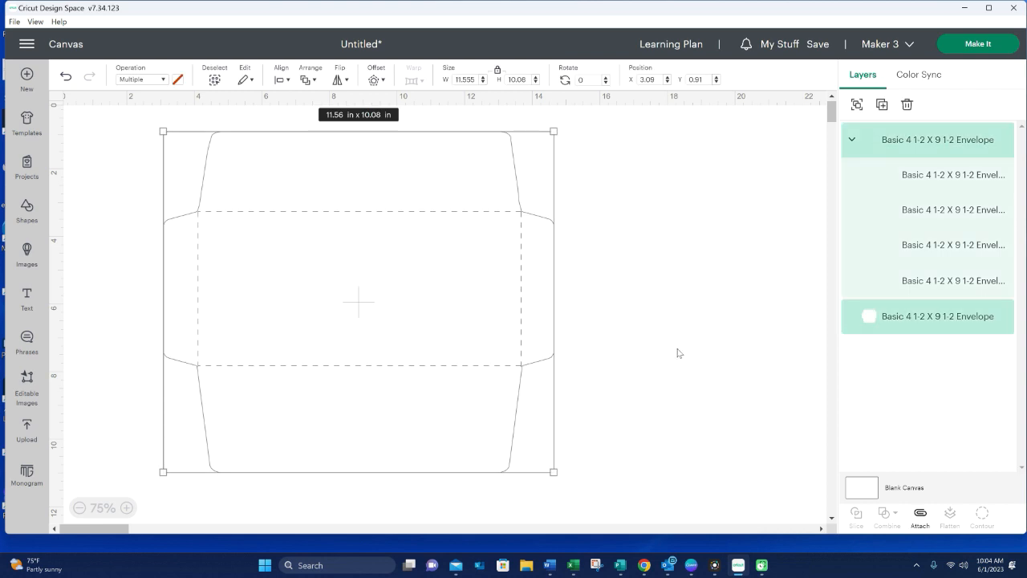
left_click(920, 514)
left_click(733, 401)
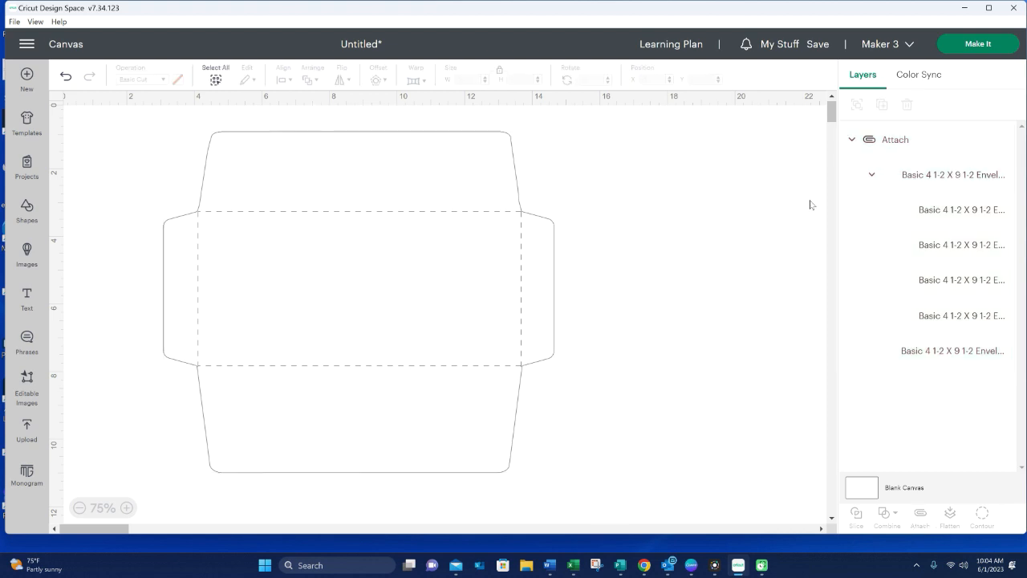
Send the envelope to the mat preparation, accept the larger 12 in x 24 in mat and review the layout.
left_click(967, 45)
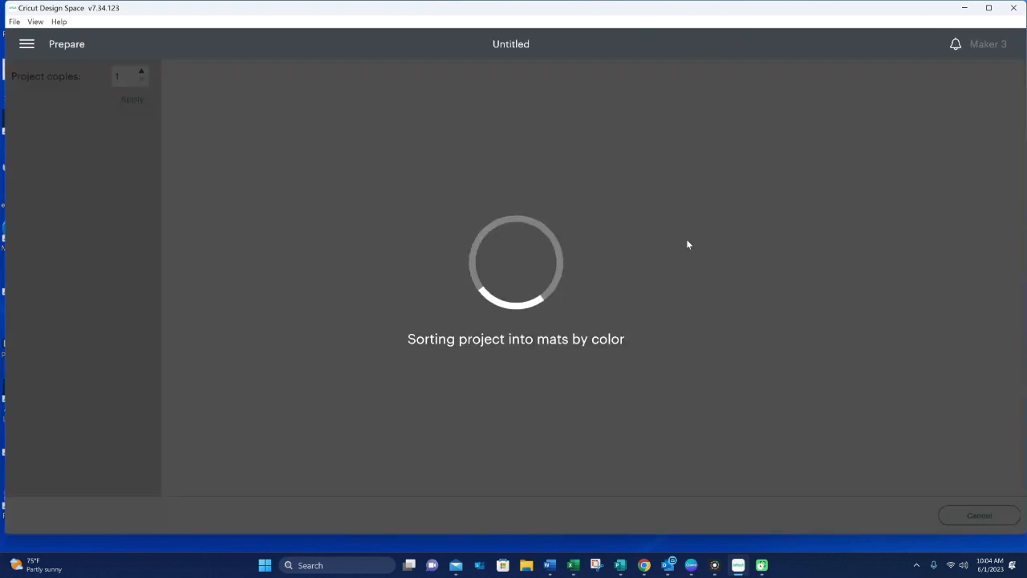
scroll(639, 290, "down", 5)
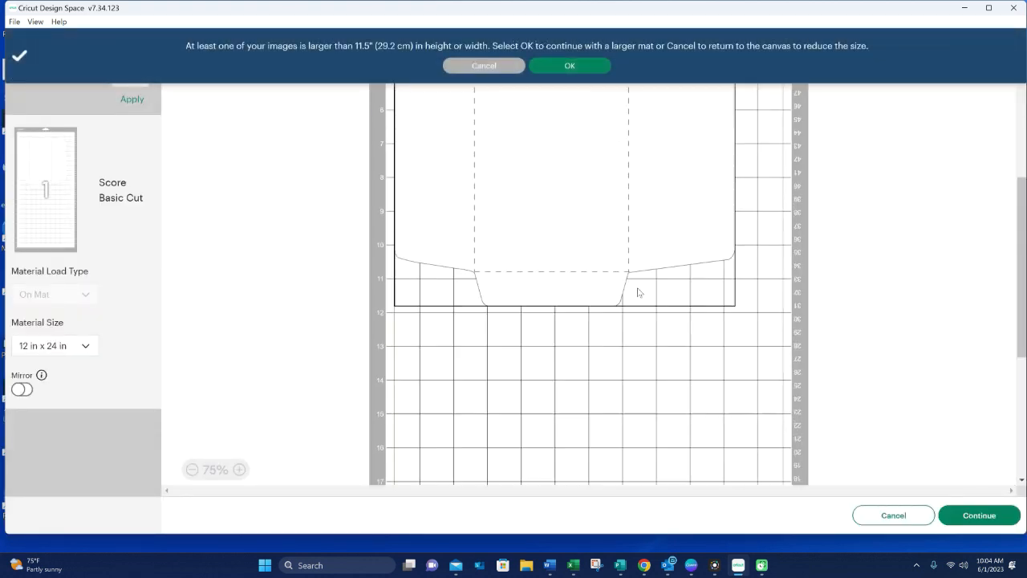
scroll(601, 243, "up", 4)
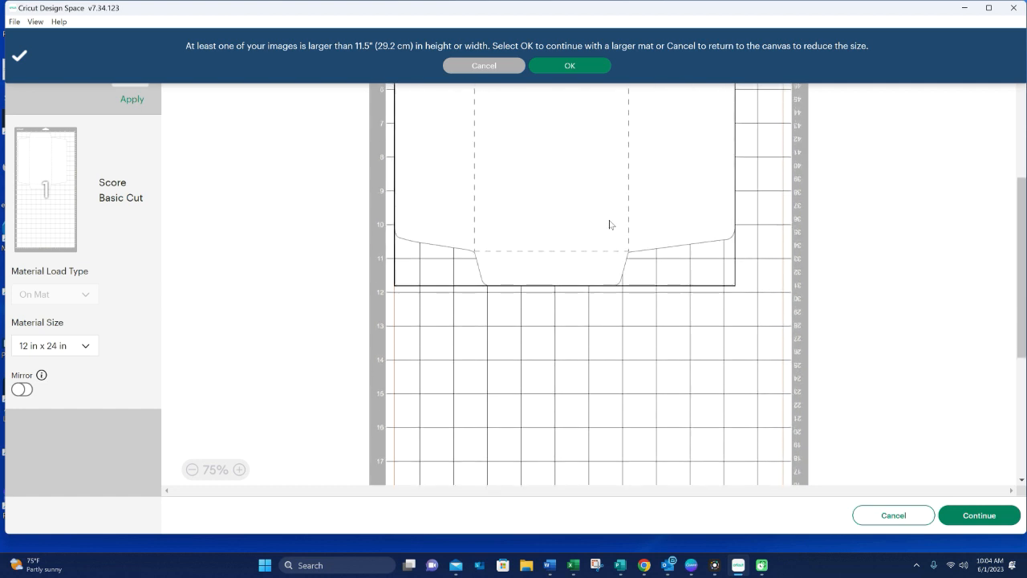
scroll(606, 234, "up", 2)
scroll(607, 232, "down", 2)
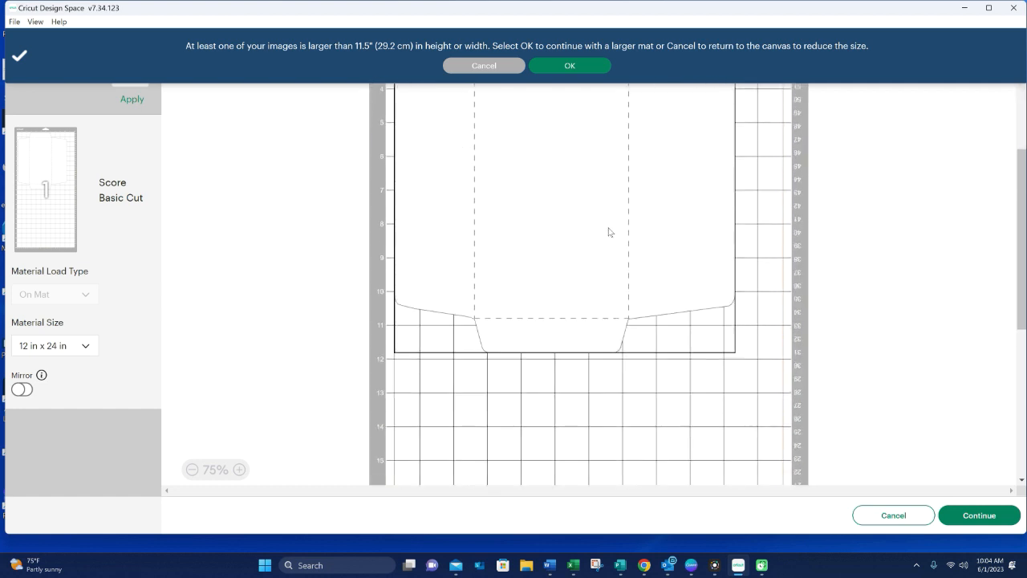
left_click(552, 65)
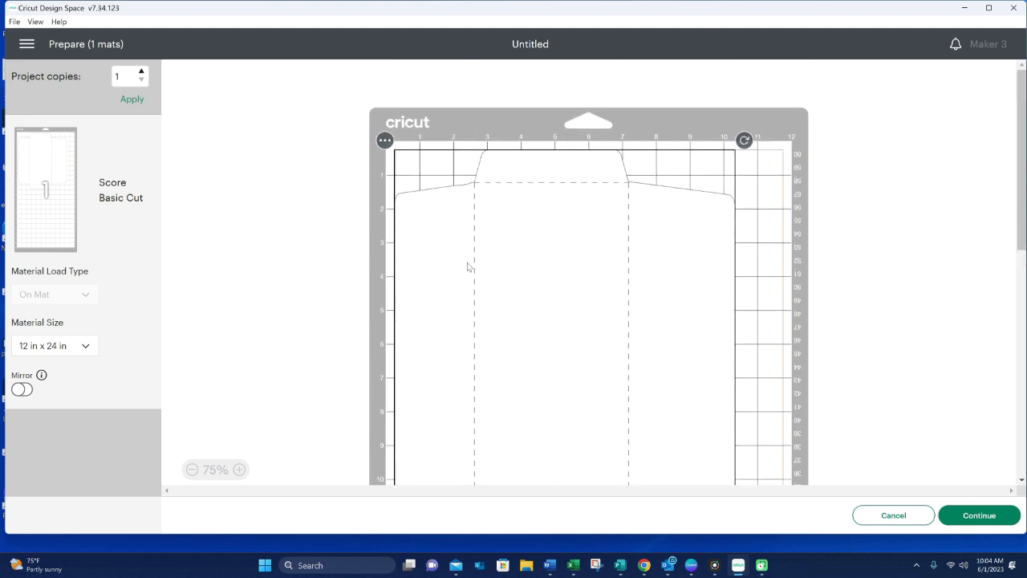
scroll(686, 291, "down", 5)
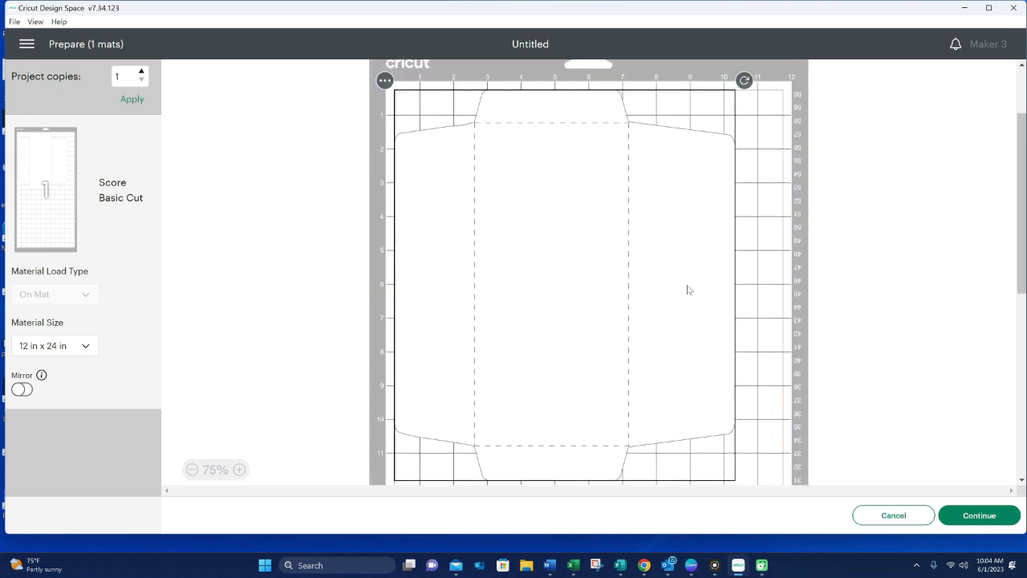
scroll(685, 291, "up", 3)
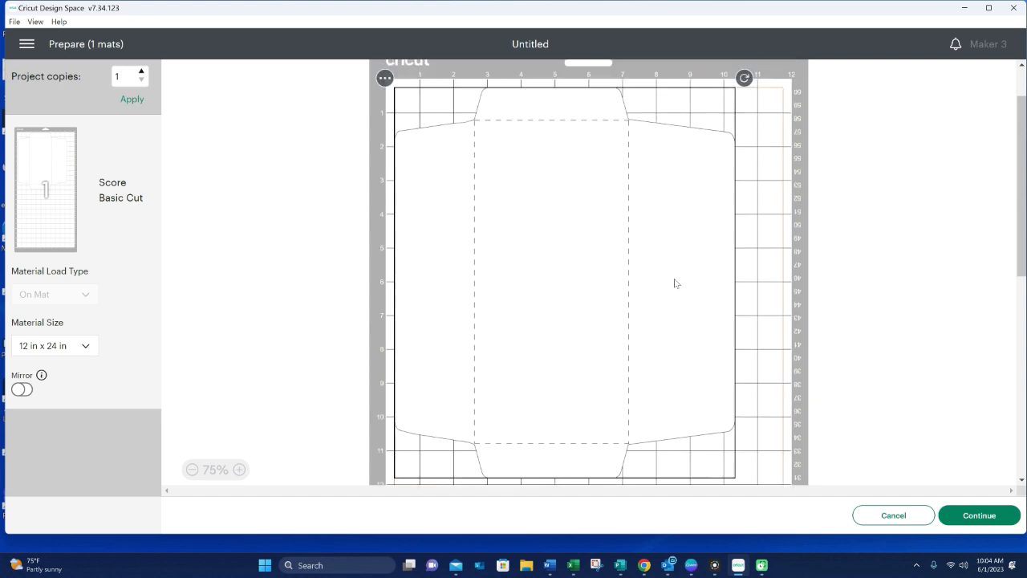
scroll(677, 284, "up", 2)
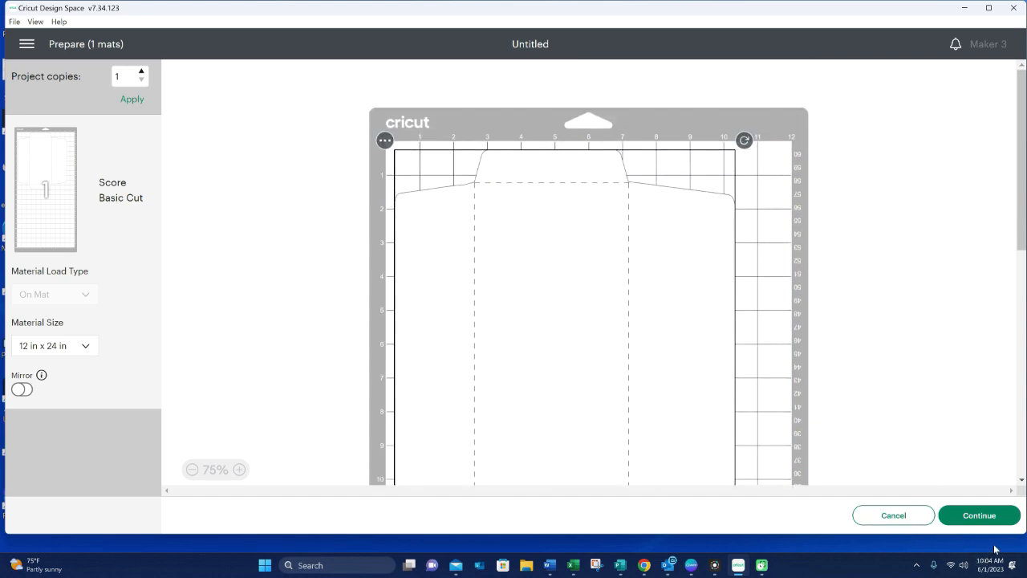